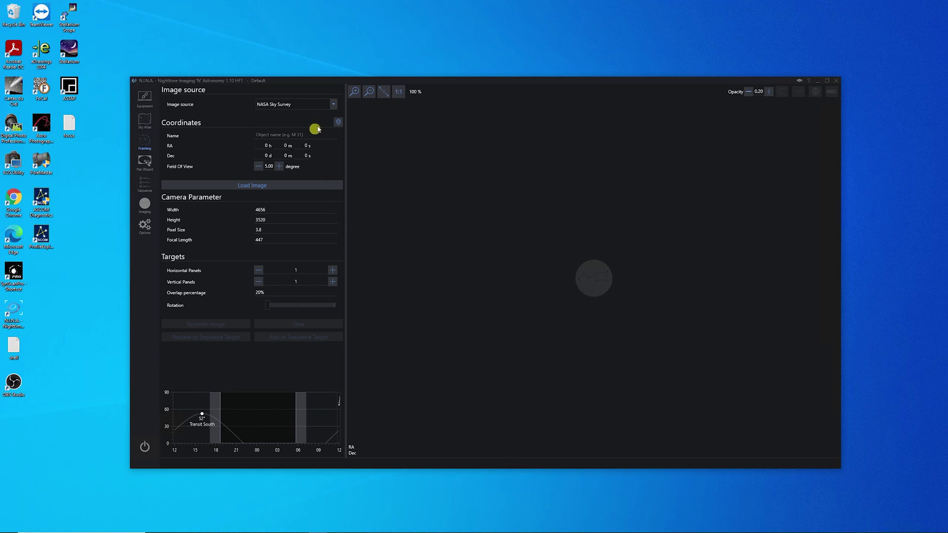
Set the framing image source to File and load the 2020-12-19_23-21-05 Rosette LIGHT frame
click(334, 104)
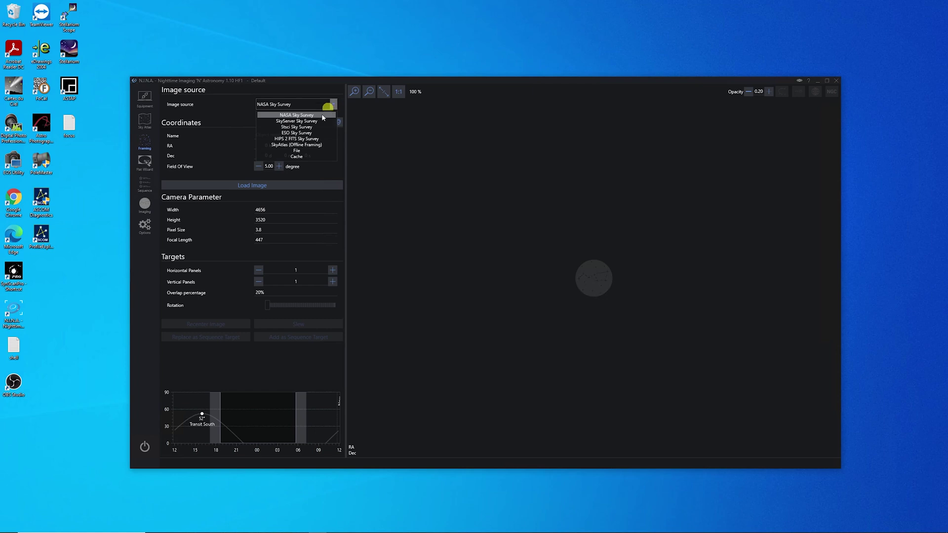
click(309, 150)
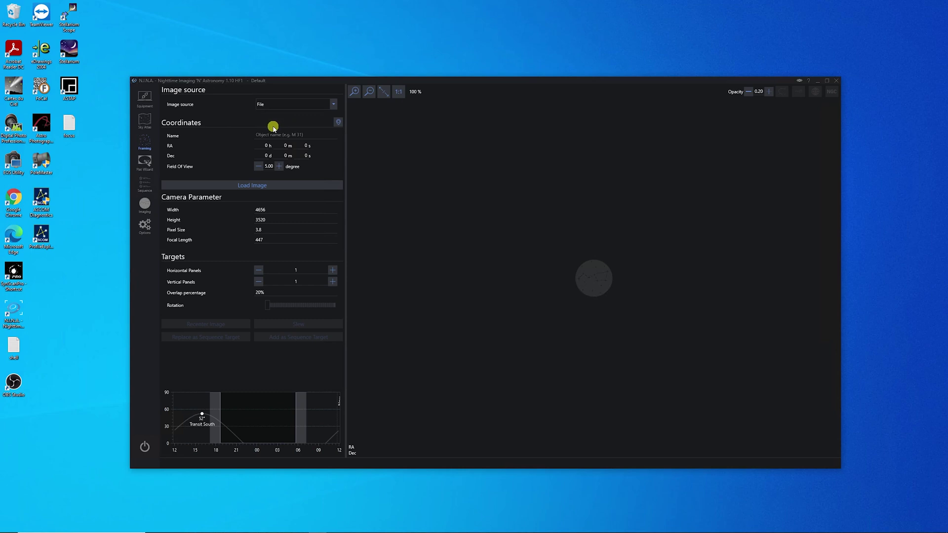
click(231, 187)
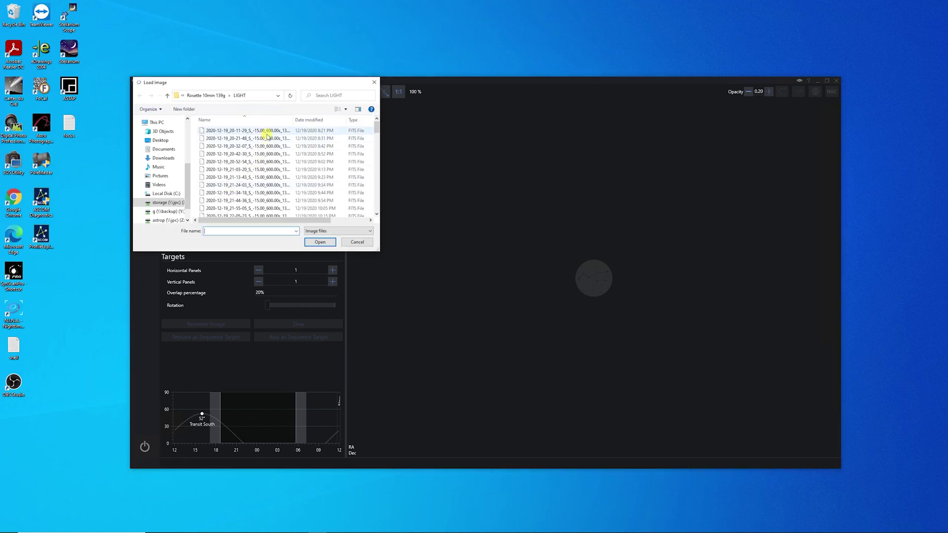
scroll(270, 167, down, 6)
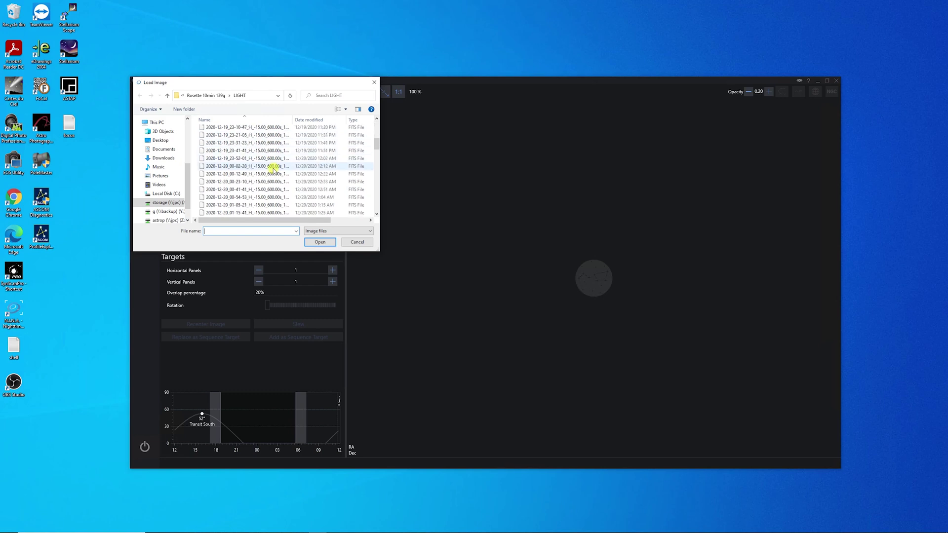
click(247, 137)
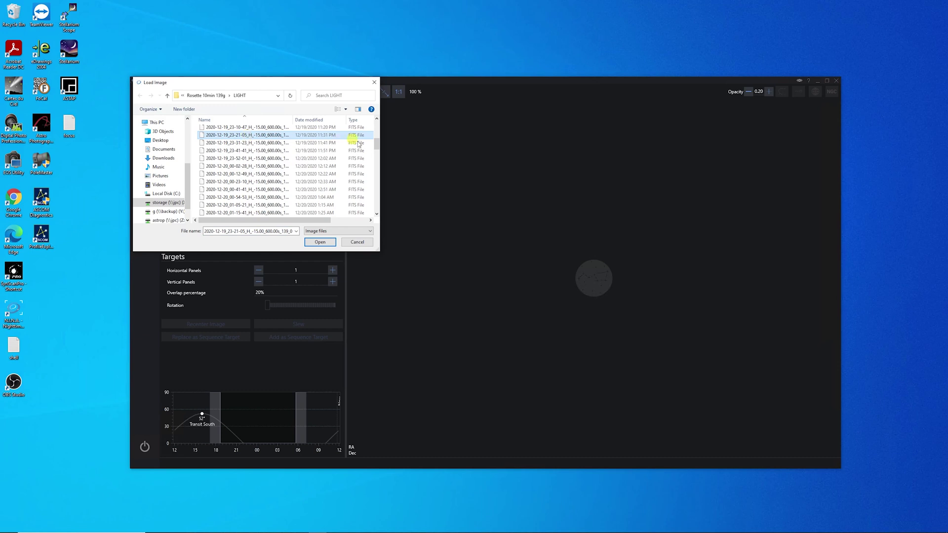
click(328, 243)
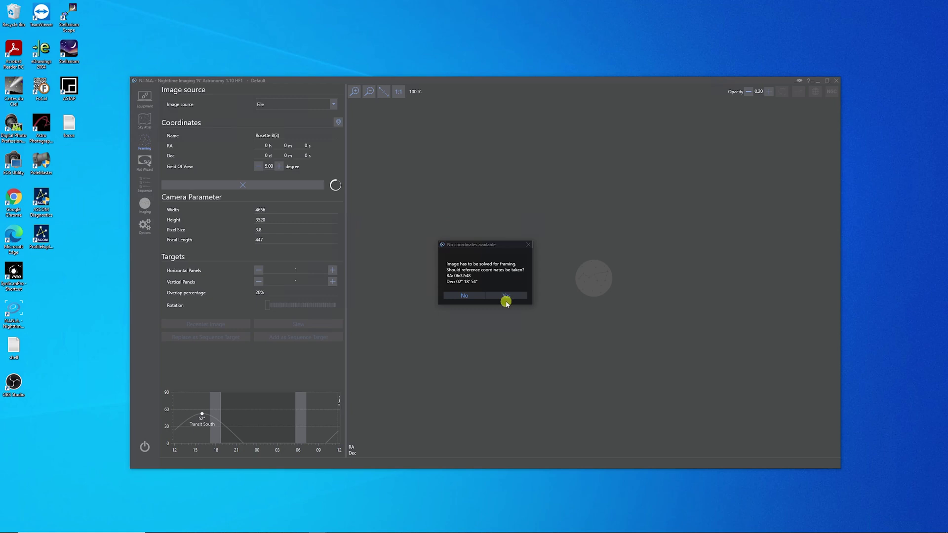
Accept reference coordinates so the Rosette frame solves to RA 6h 32m 4s, Dec 4° 59' 10"
click(509, 296)
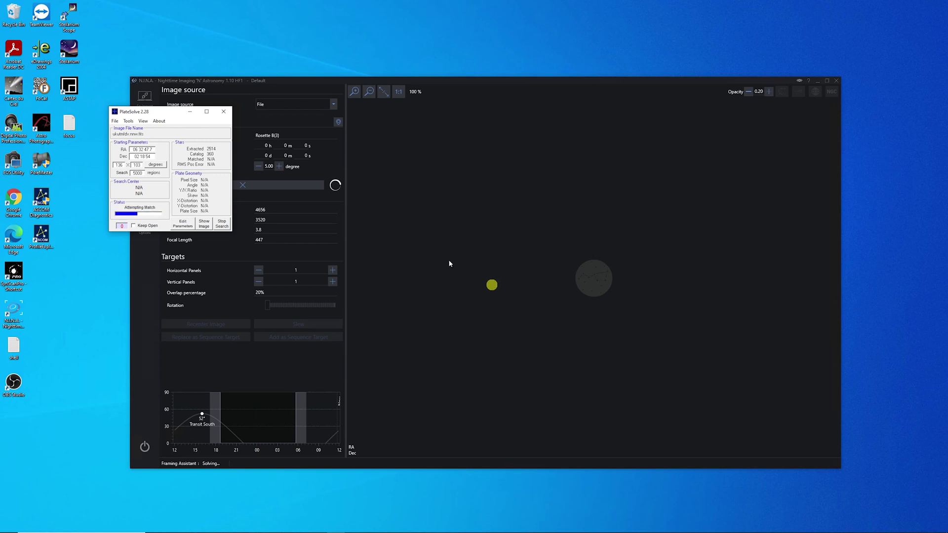
drag(168, 113, 109, 113)
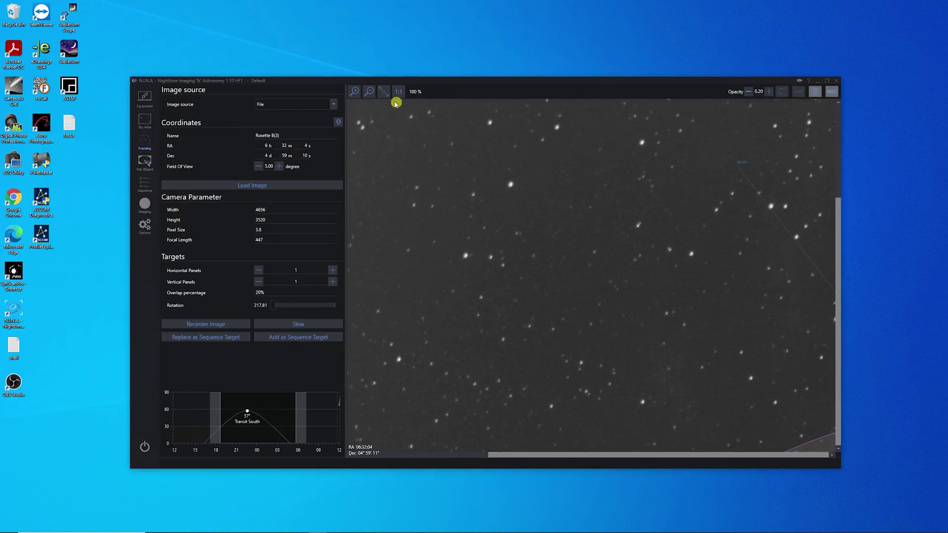
Fit the solved image to the view and switch the framing source to NASA Sky Survey
click(384, 93)
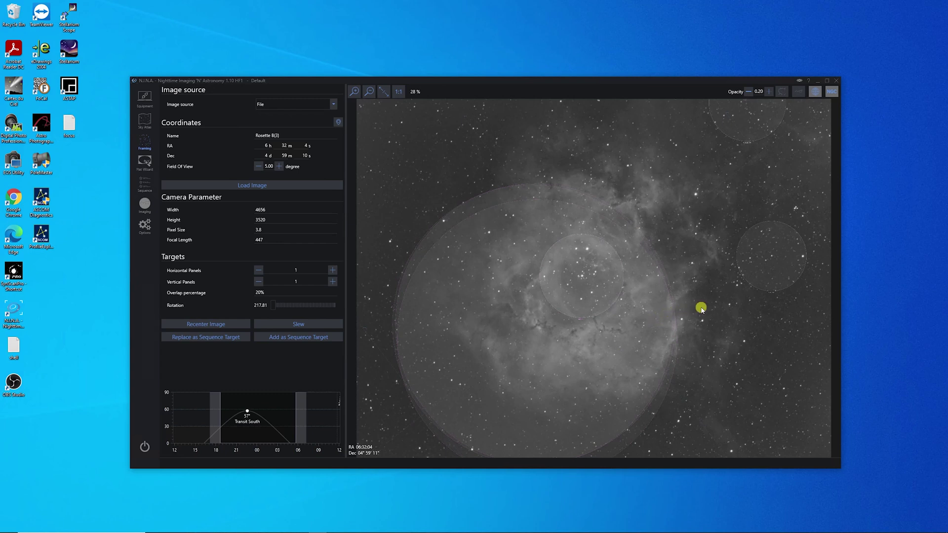
click(296, 105)
click(324, 103)
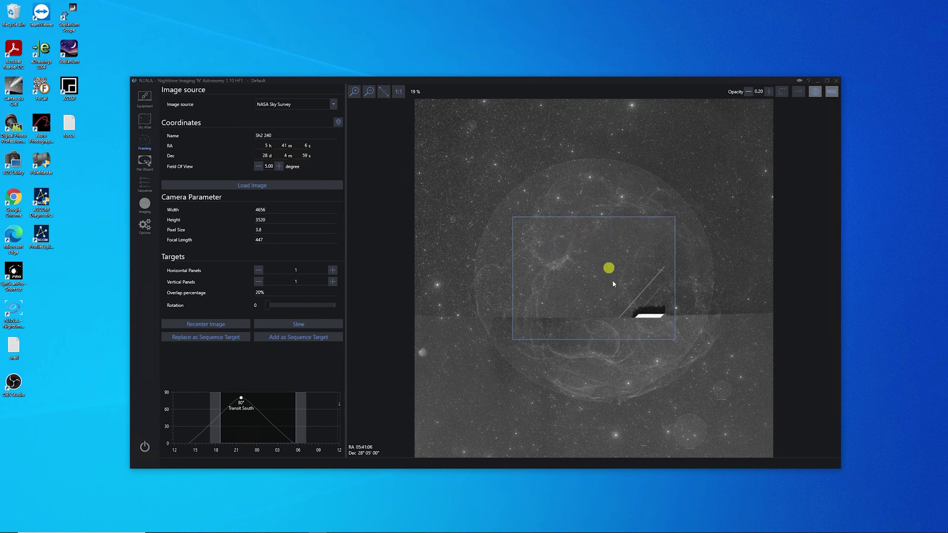
Make the Sh2 240 mosaic 2 panels wide by 3 tall, nudged south, and add it as targets
click(333, 271)
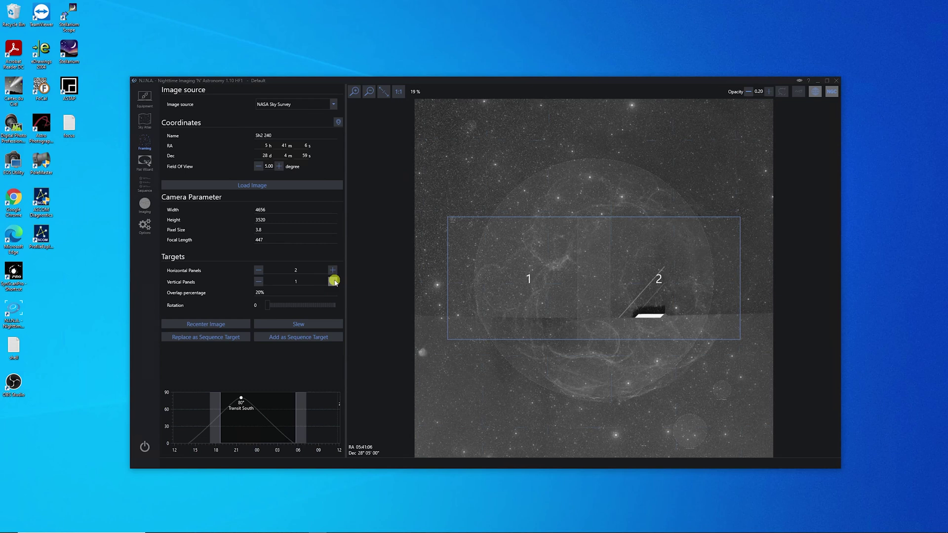
click(333, 281)
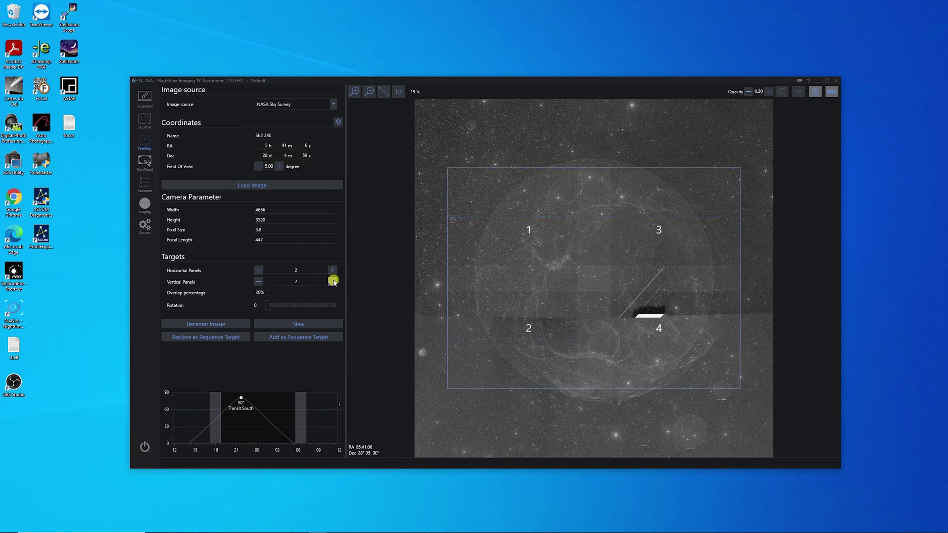
mouse_move(610, 252)
mouse_down()
mouse_move(614, 239)
mouse_move(613, 276)
mouse_move(615, 201)
mouse_move(614, 249)
mouse_up()
click(333, 282)
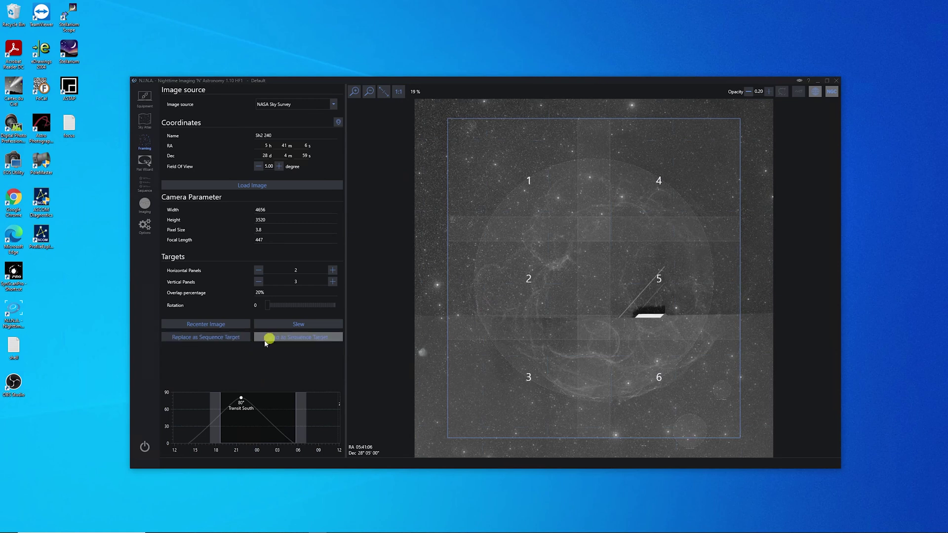
click(237, 339)
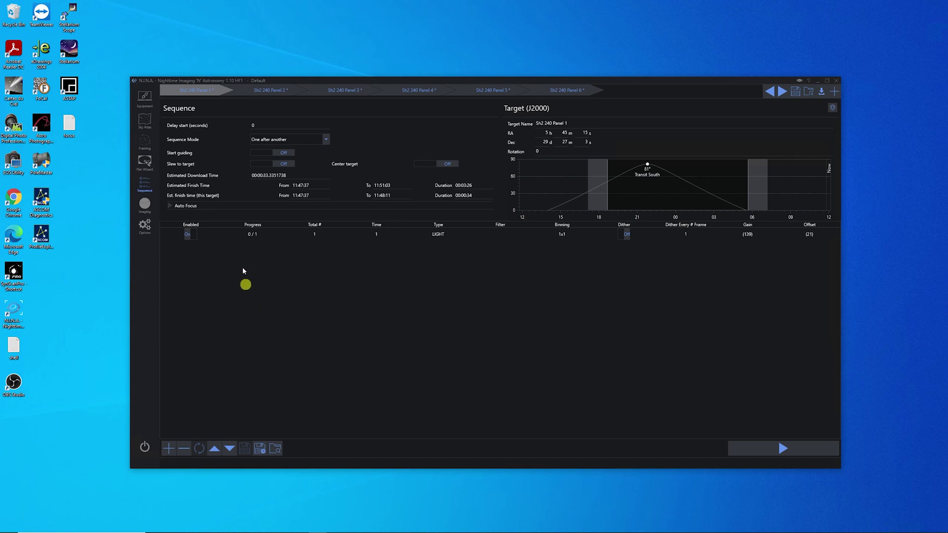
Browse Sh2 240 Panels 1–4 and briefly edit Panel 1's exposure row
mouse_move(203, 91)
mouse_move(285, 91)
click(262, 91)
click(345, 91)
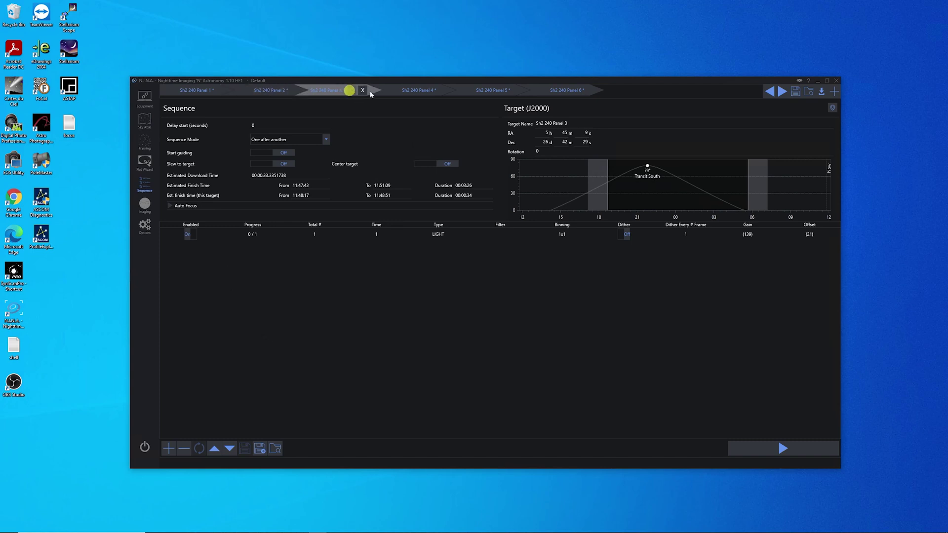
click(395, 93)
mouse_move(188, 89)
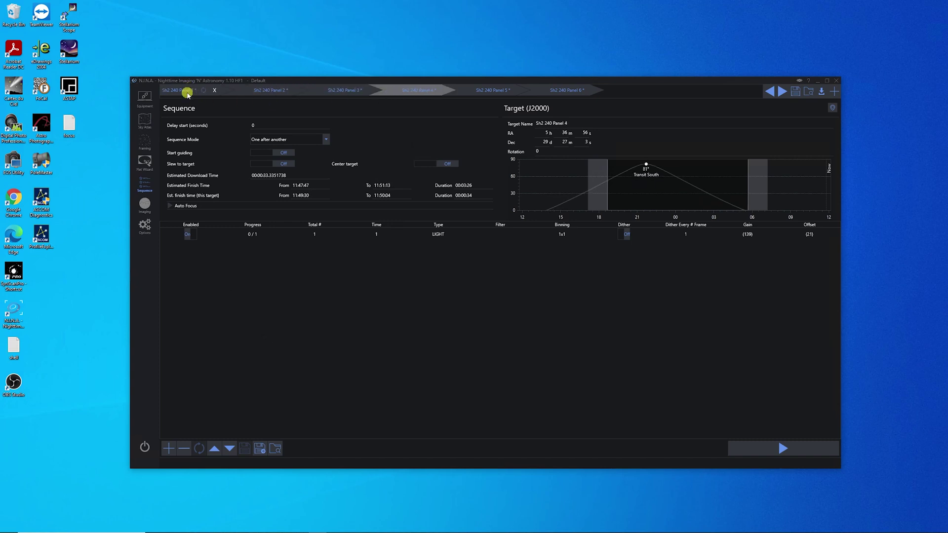
click(188, 89)
click(479, 235)
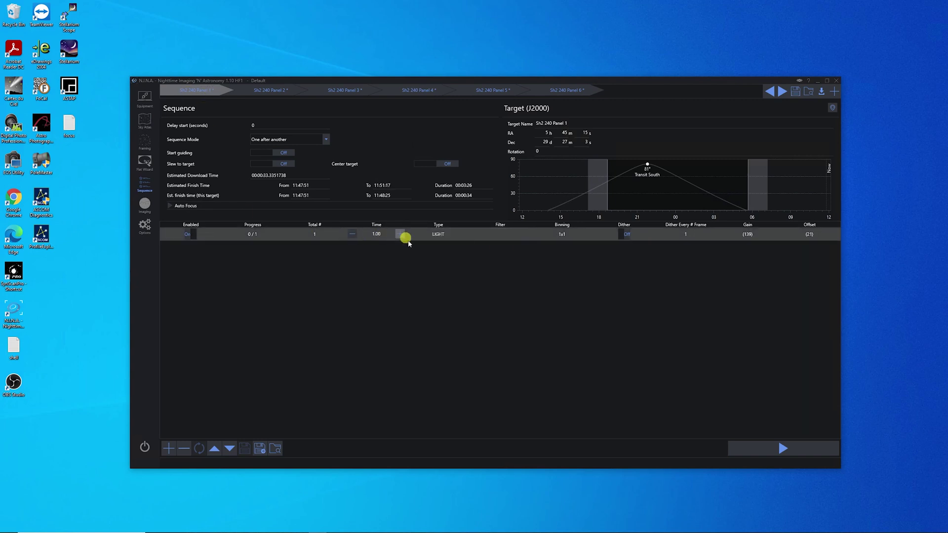
click(412, 265)
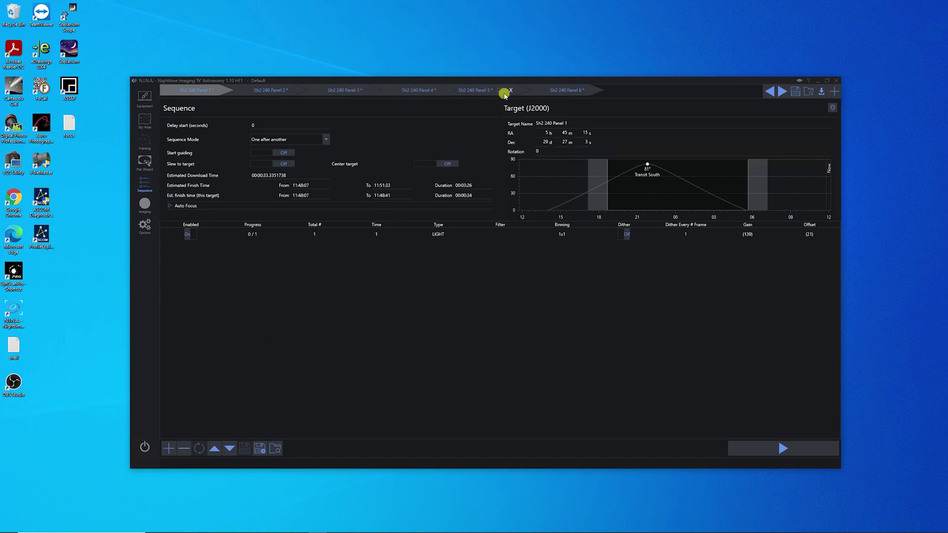
Move Sh2 240 Panel 4 three places earlier so it leads the target order
click(412, 93)
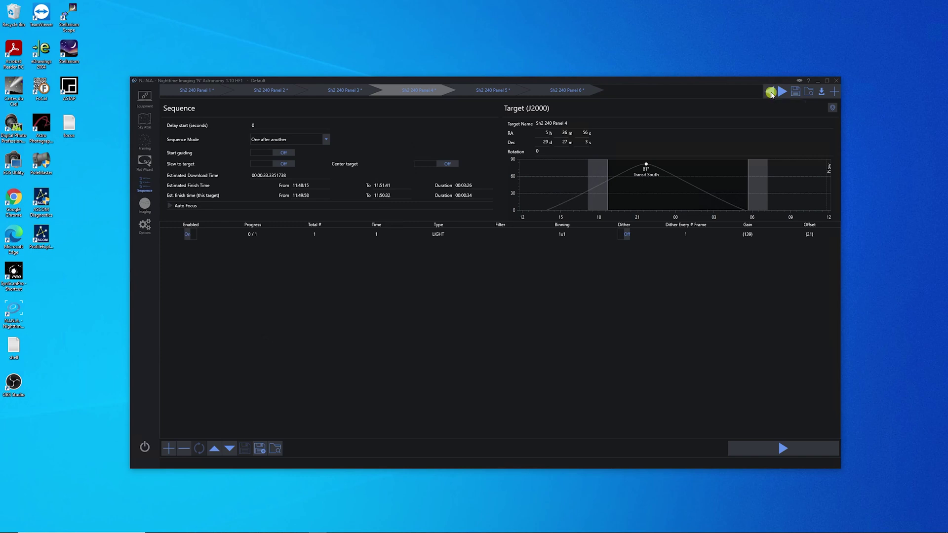
click(772, 92)
click(773, 93)
click(771, 92)
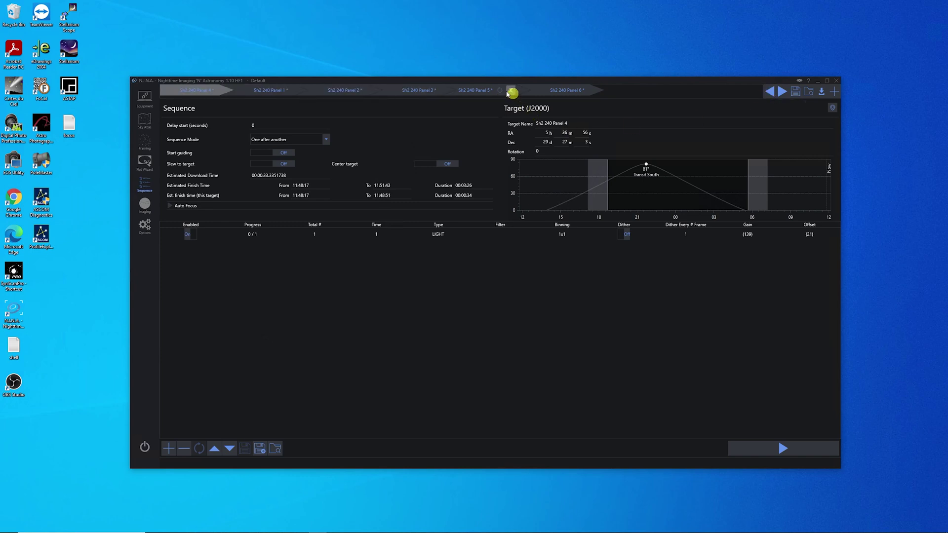
click(491, 91)
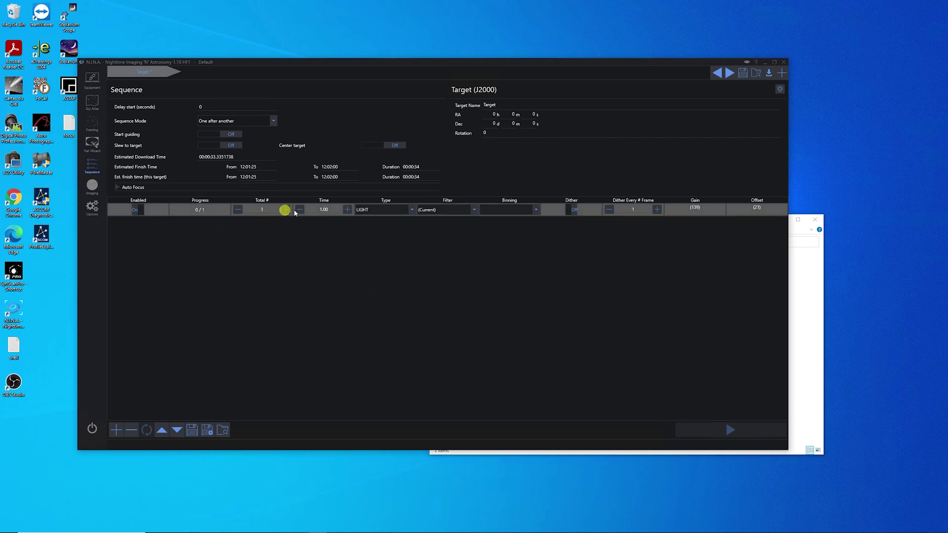
Set the first exposure row to 16 × 600 s with the H filter and dithering on
drag(334, 207, 306, 209)
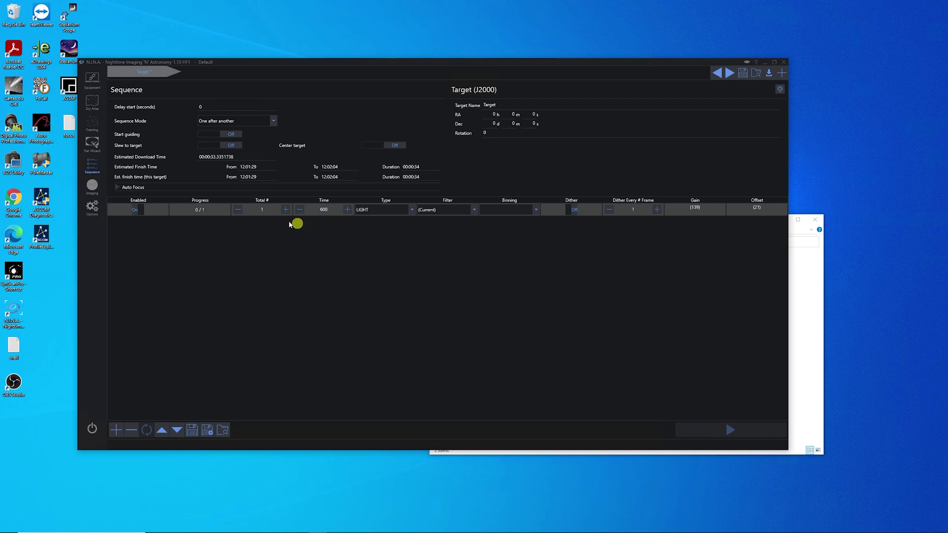
click(271, 208)
click(468, 210)
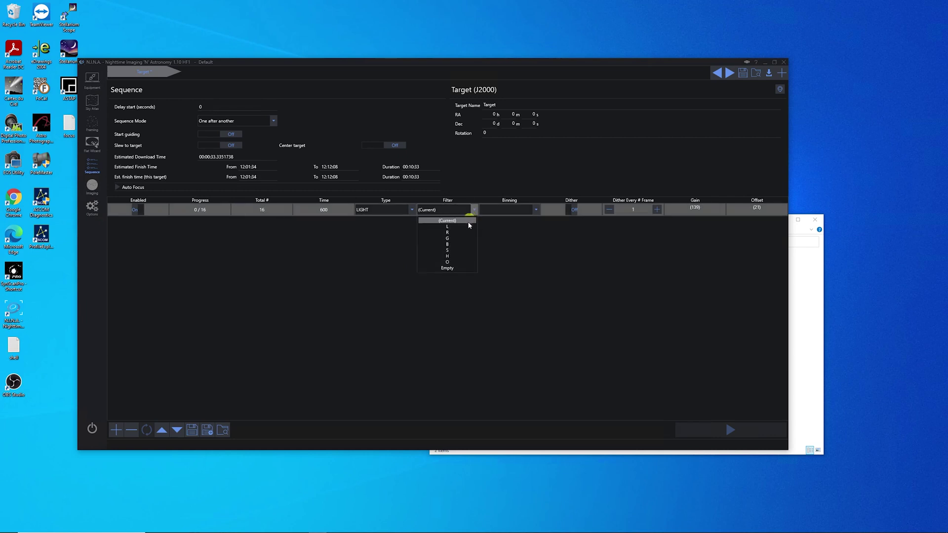
click(465, 256)
click(570, 210)
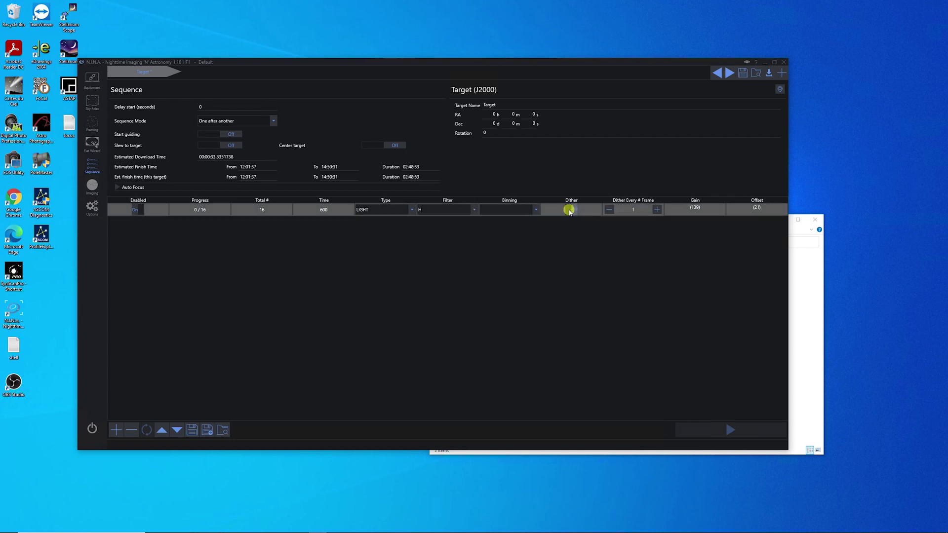
Add two more exposure rows and give them the S and O filters
click(116, 430)
click(116, 430)
click(336, 222)
click(444, 222)
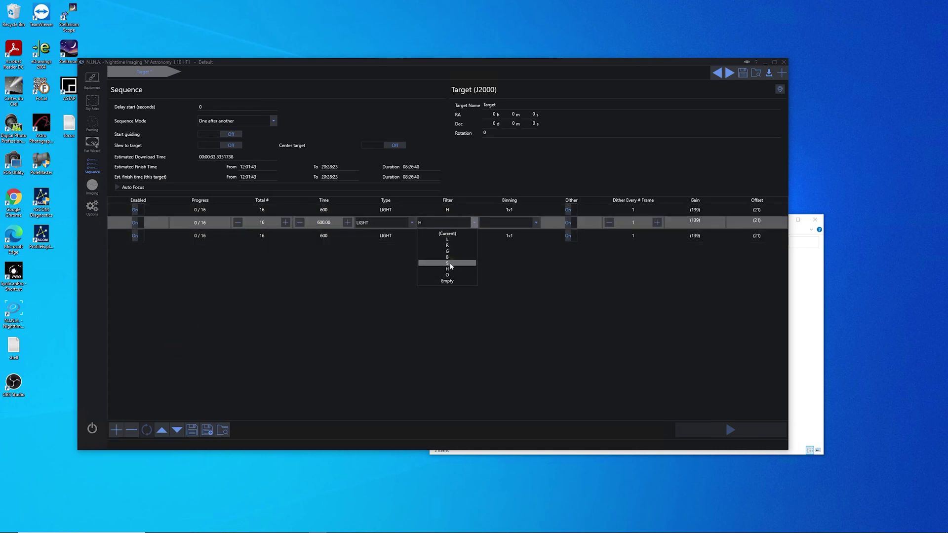
click(451, 264)
click(446, 237)
click(447, 236)
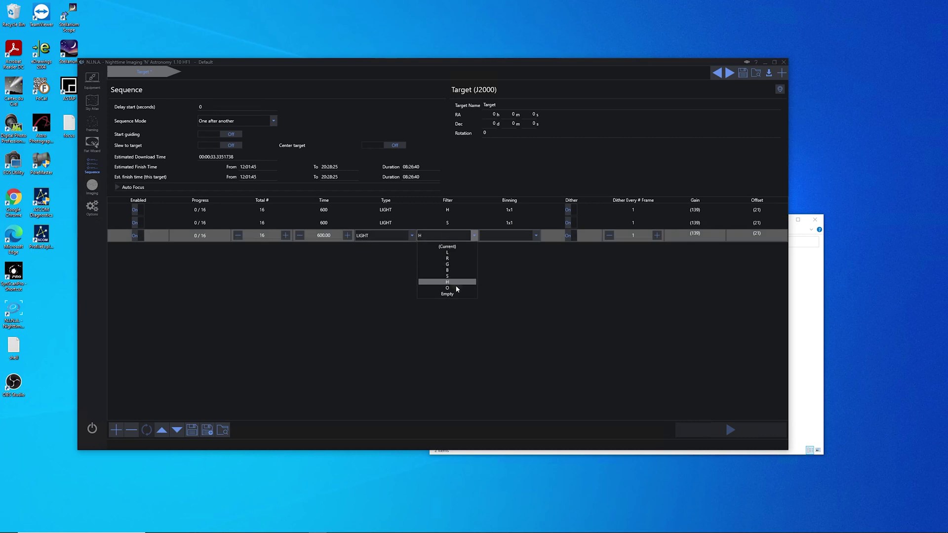
click(456, 288)
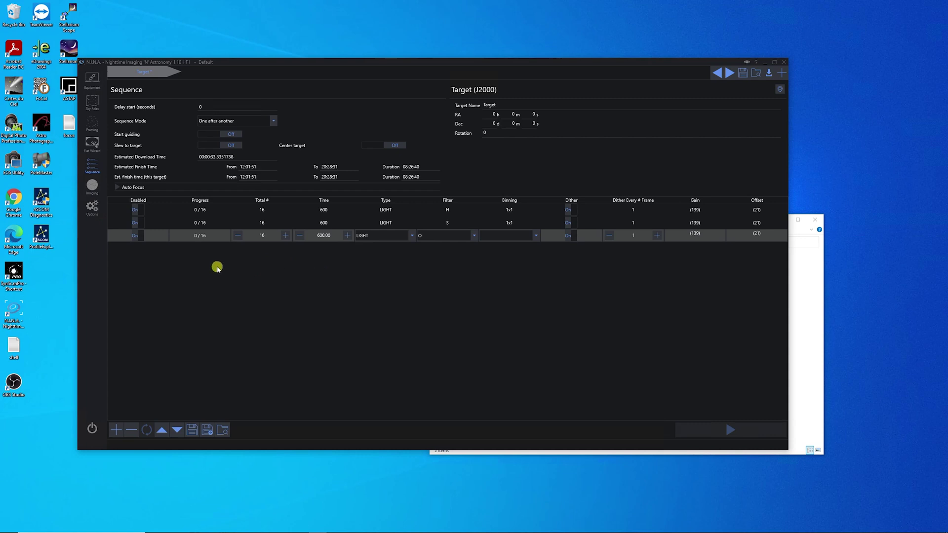
Save the sequence as a new XML file named target2
click(208, 430)
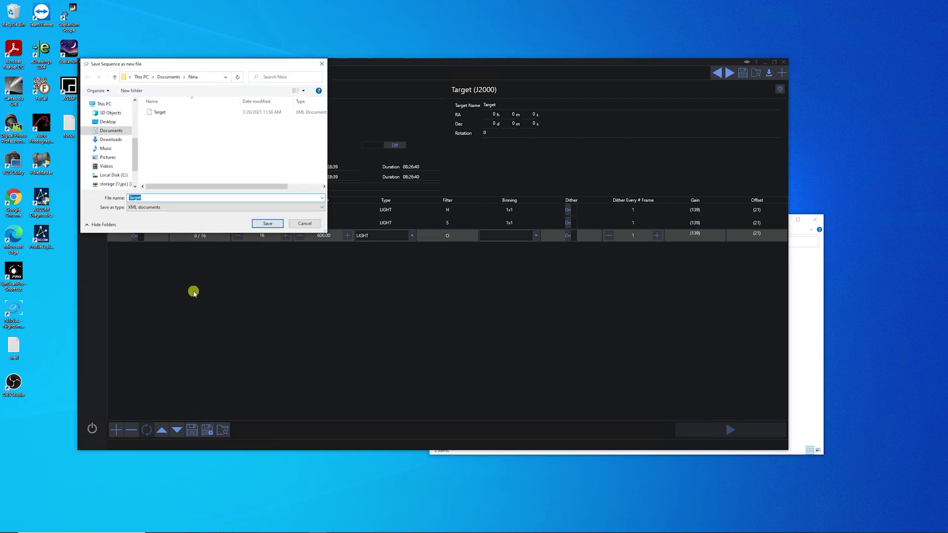
text(tar)
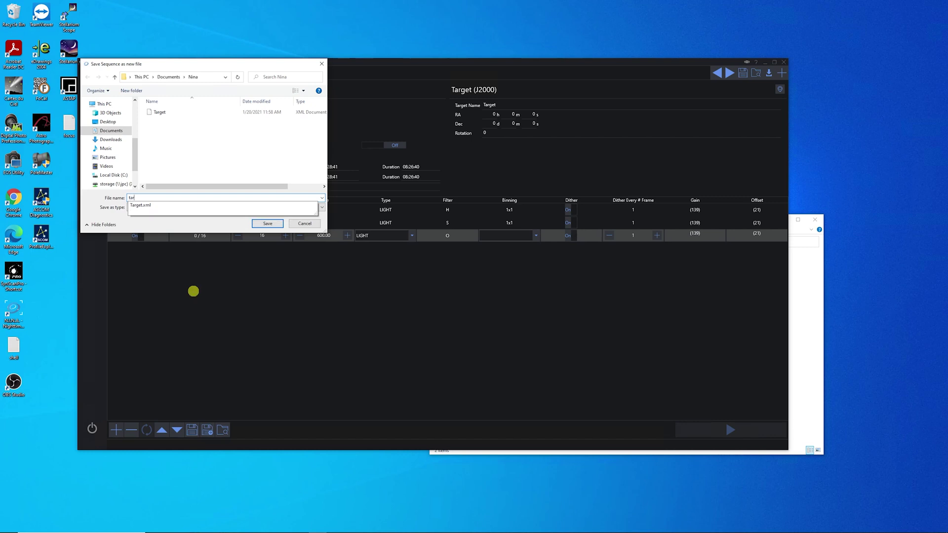
text(get2)
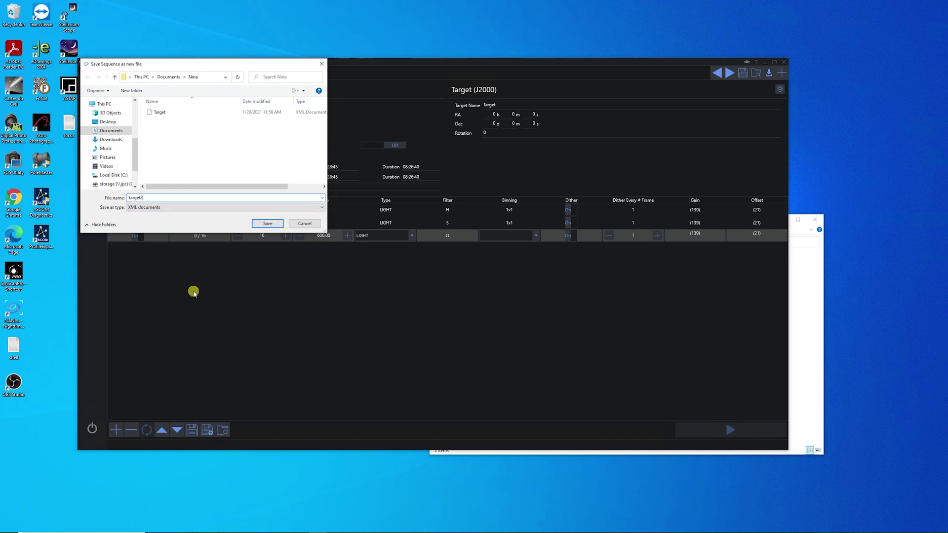
key(Return)
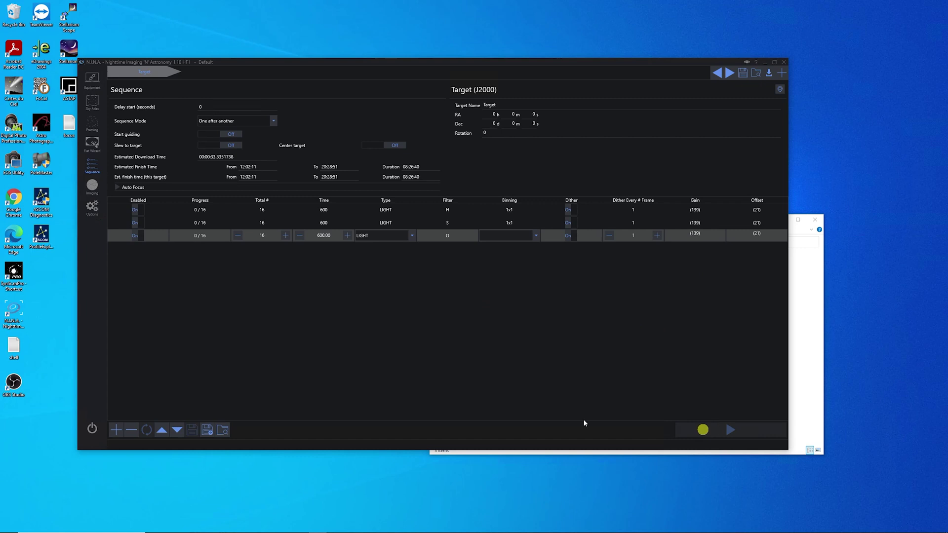
Choose target2.xml as the Sequence Template in Imaging options, then return to the Sequence page
click(92, 207)
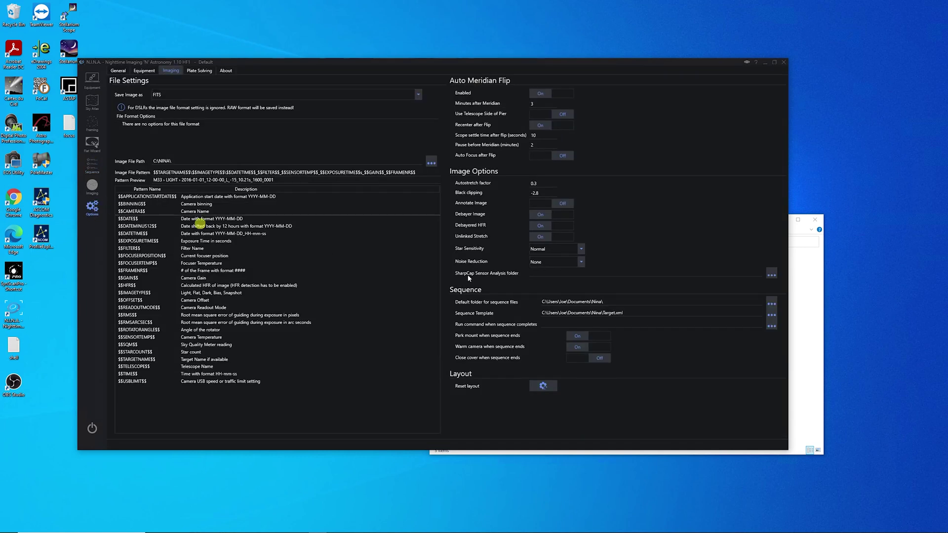
click(772, 315)
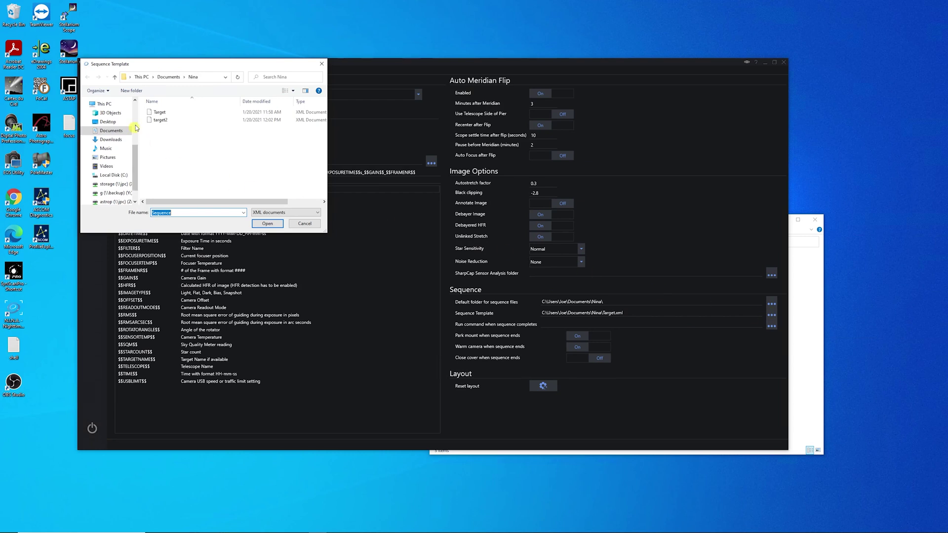
click(161, 120)
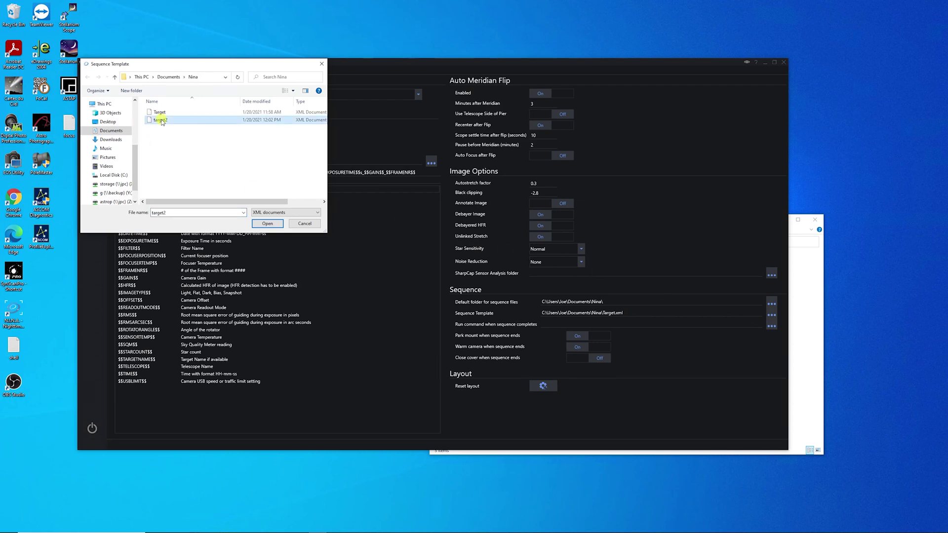
click(267, 224)
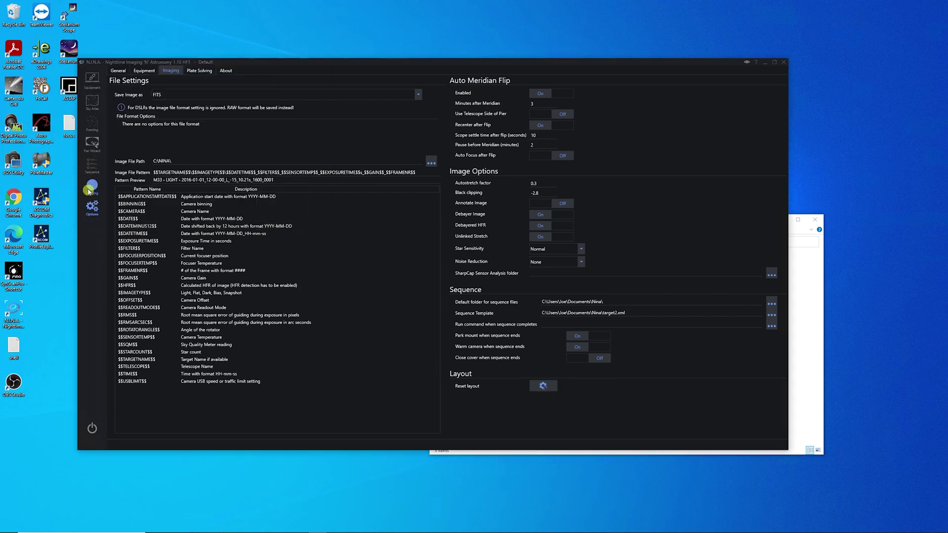
click(91, 171)
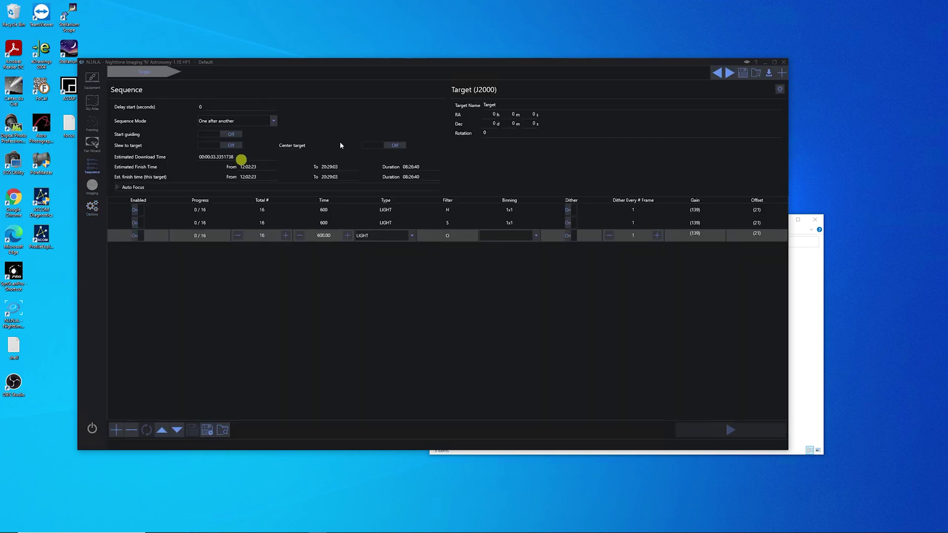
Add a new target and send the Andromeda Nebula from Framing to the sequence
click(781, 73)
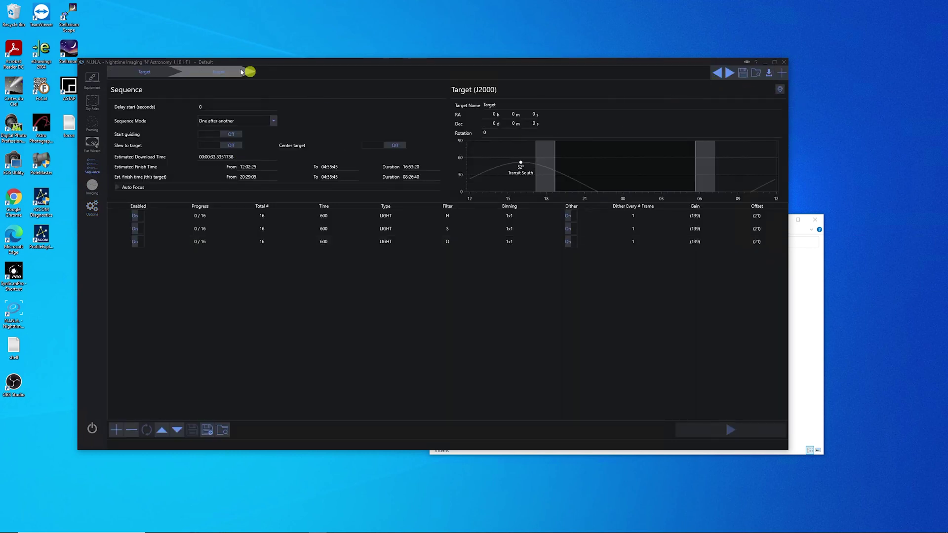
click(628, 229)
click(92, 123)
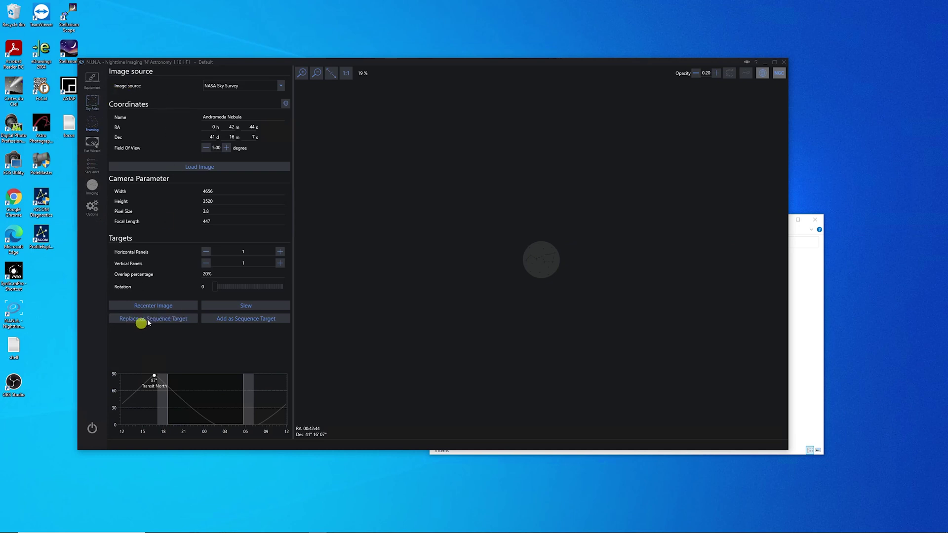
click(243, 320)
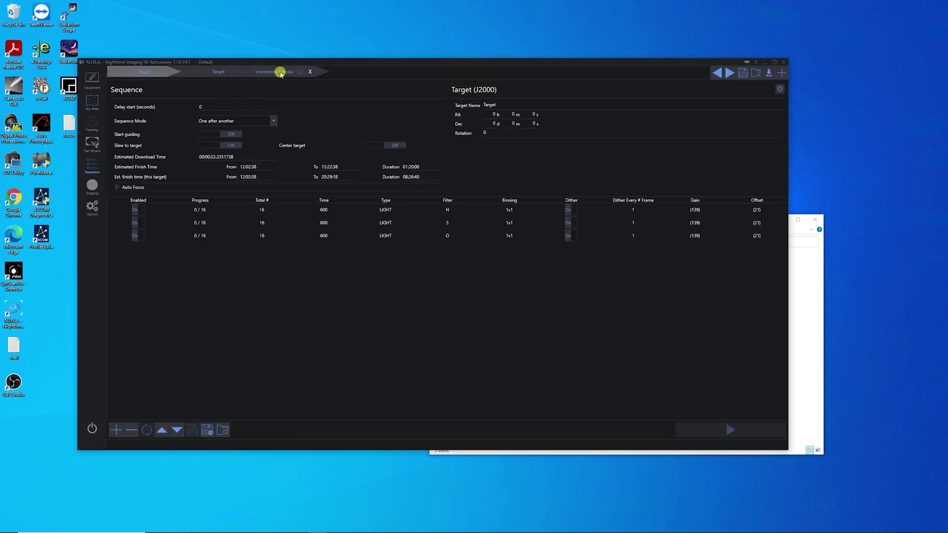
click(280, 72)
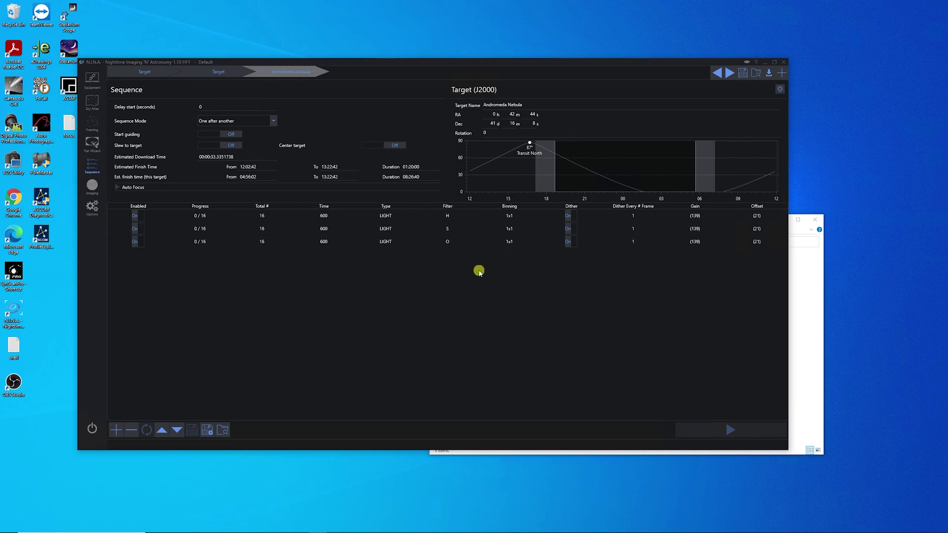
click(355, 217)
Open the Andromeda target's third exposure row for editing
click(351, 242)
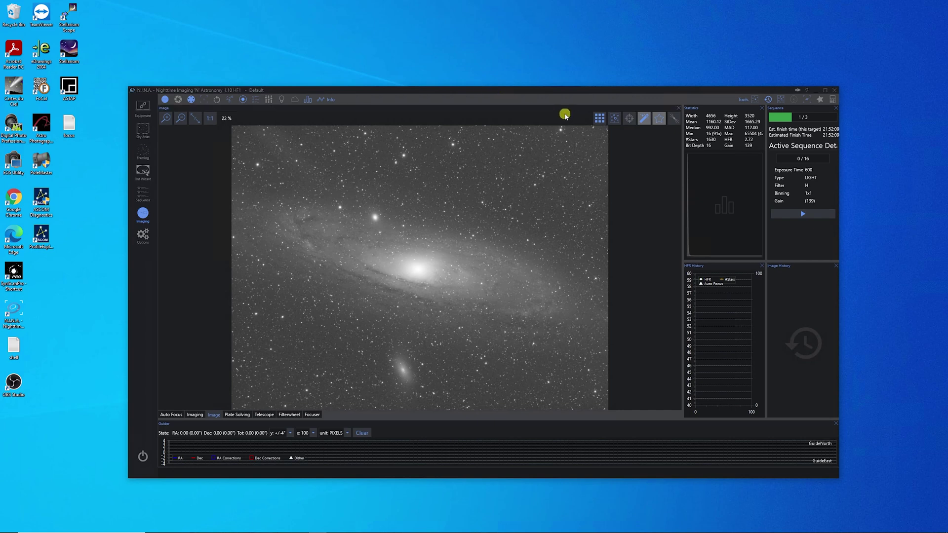
Open the Aberration Inspector for the Andromeda frame and position its window over the image
click(601, 119)
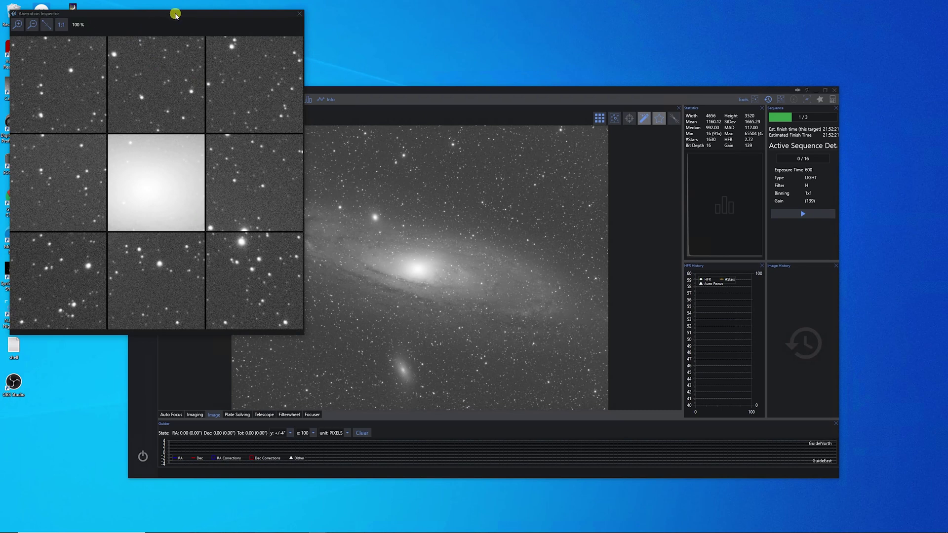
drag(175, 15, 545, 86)
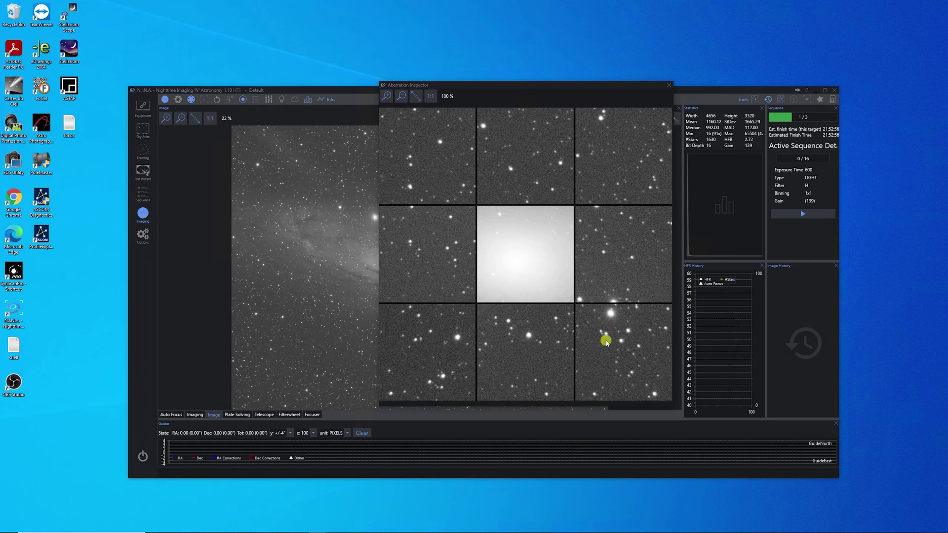
Nudge the Aberration Inspector window slightly lower
drag(551, 82, 549, 101)
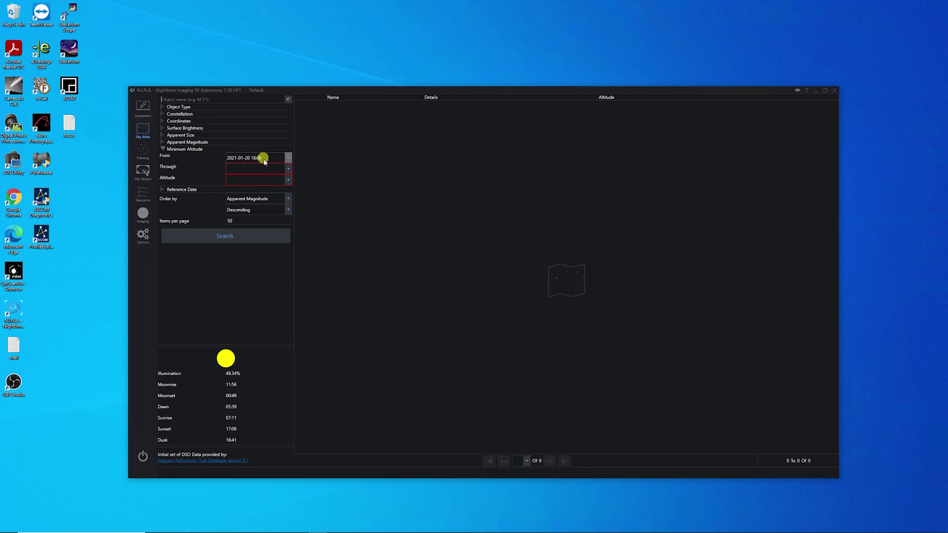
click(288, 169)
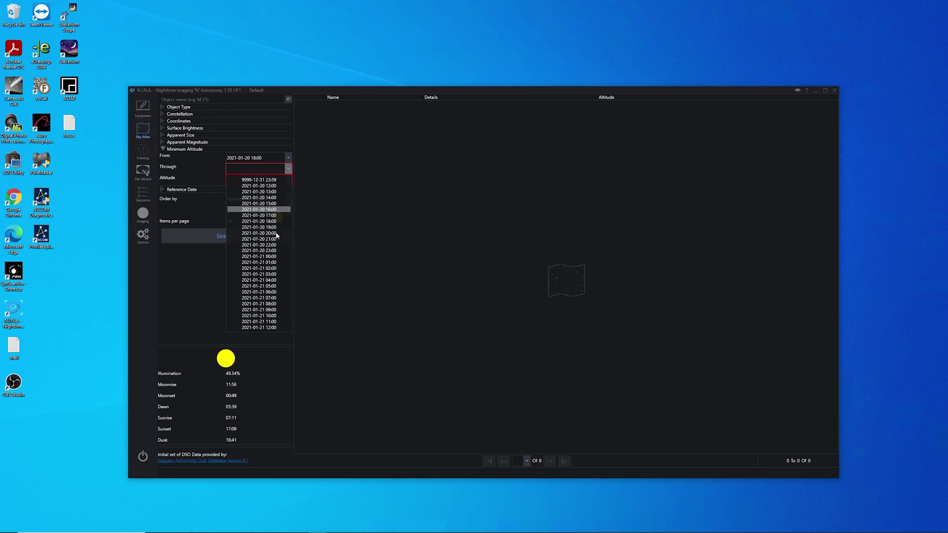
click(277, 286)
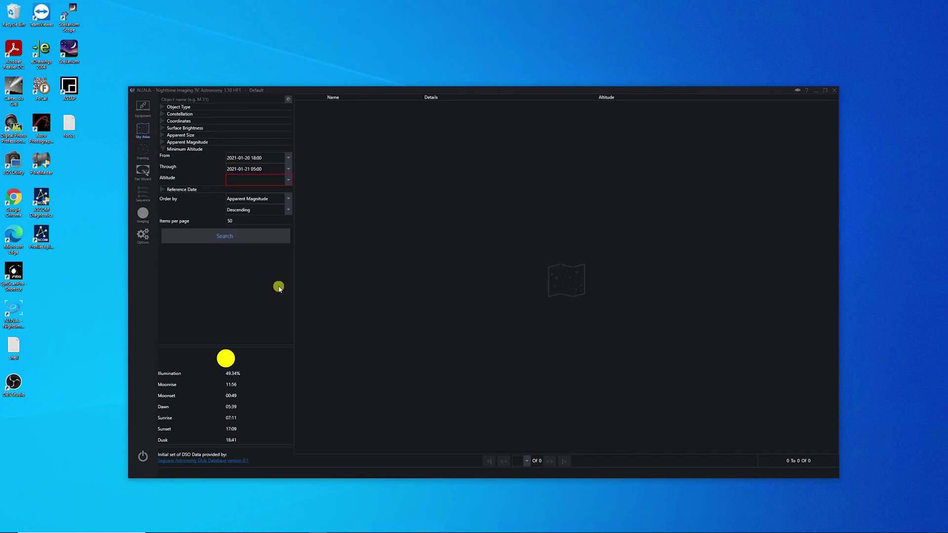
click(289, 180)
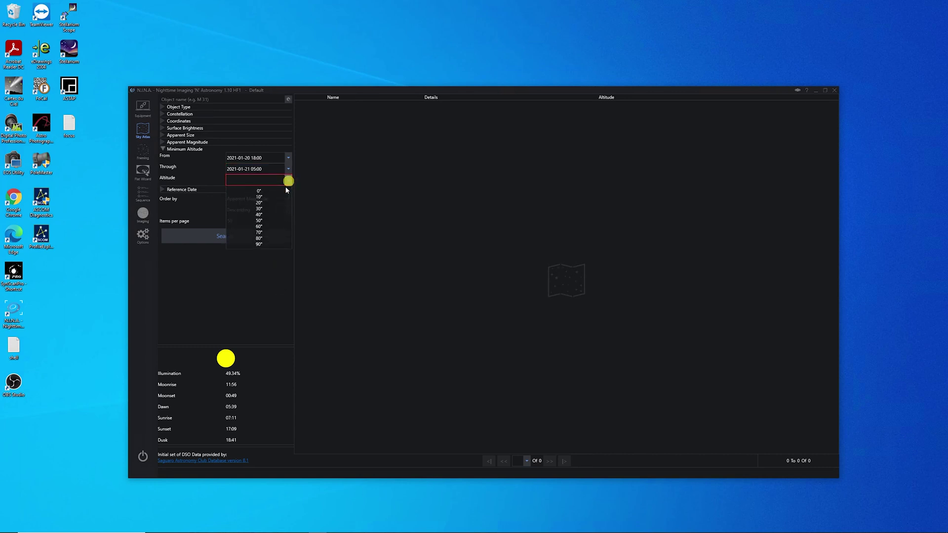
click(277, 204)
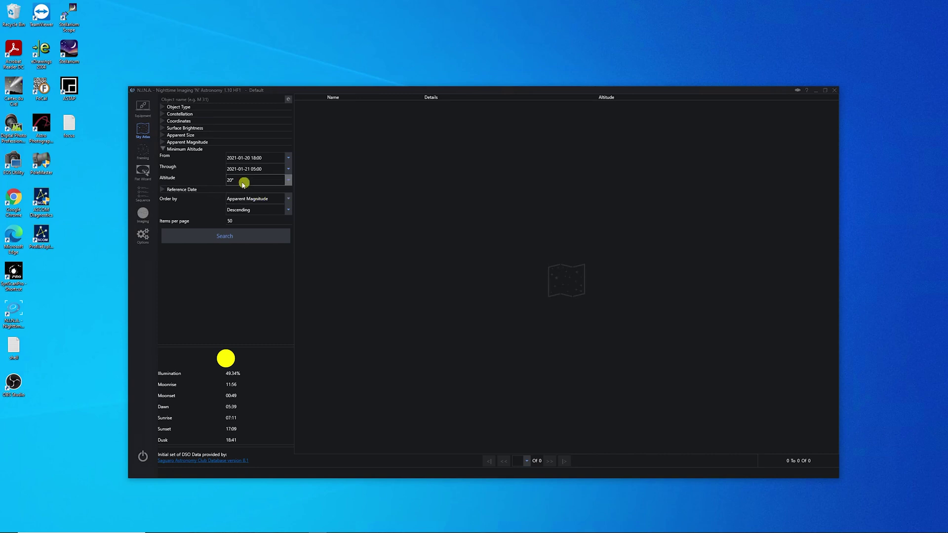
click(226, 239)
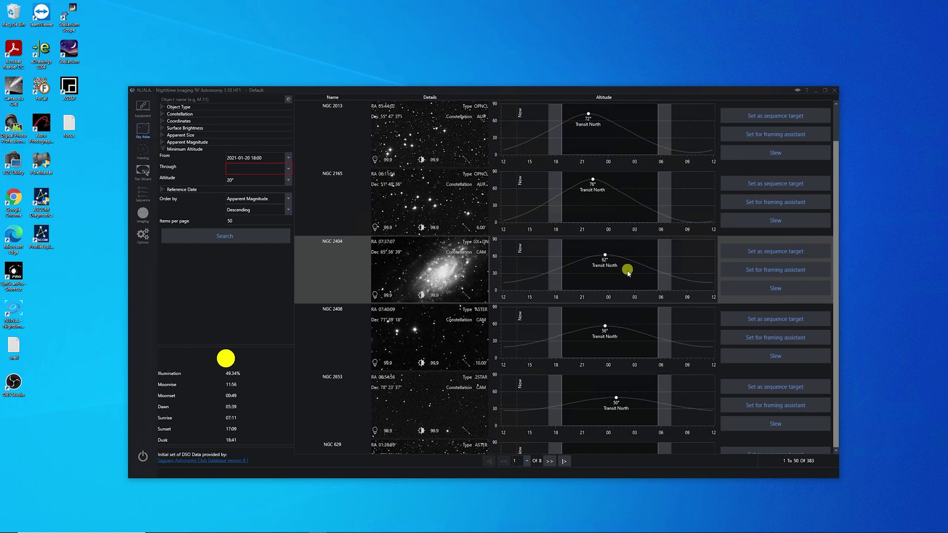
Scroll down through the 383 Sky Atlas results above 20°
scroll(626, 278, down, 5)
scroll(620, 322, down, 10)
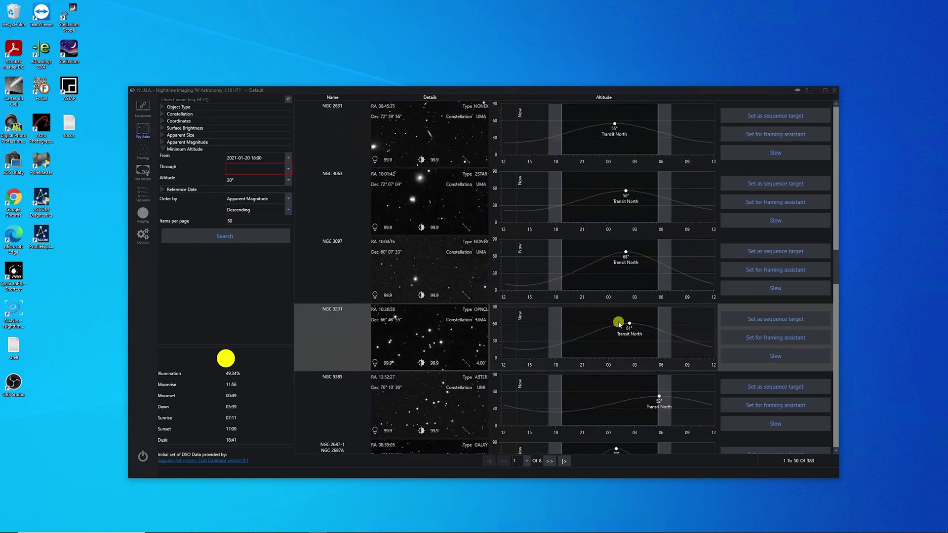
scroll(618, 327, down, 3)
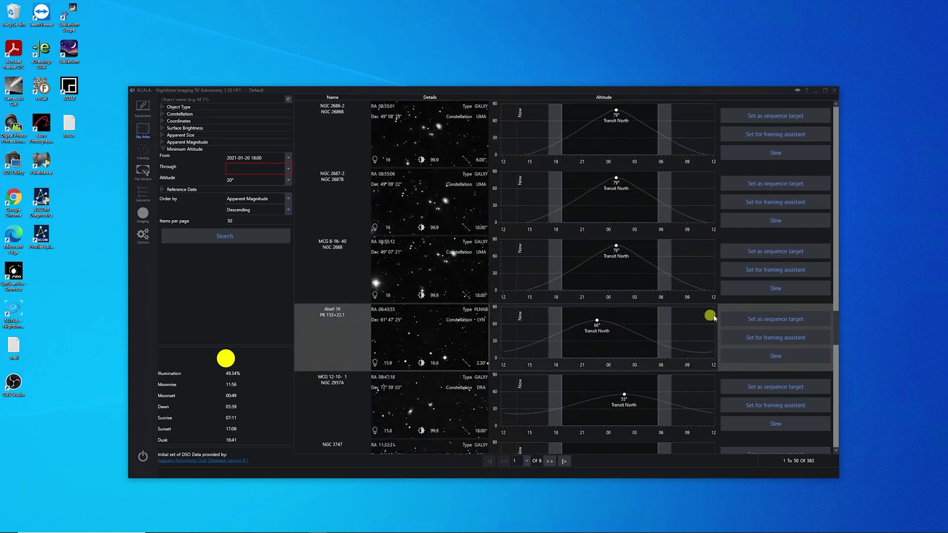